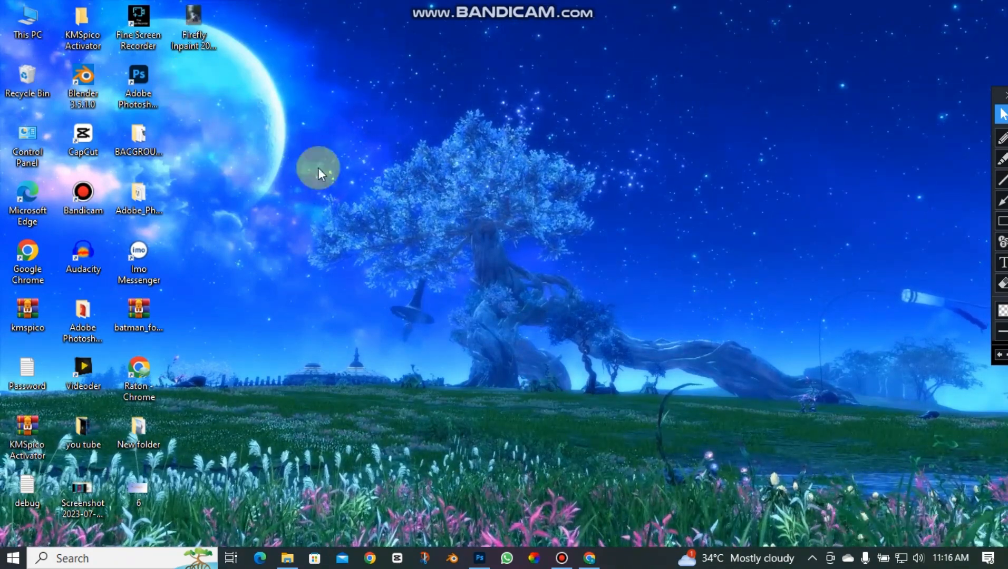
Switch to Photoshop, look through the recent files on its home screen, and minimise it
{"action": "left_click", "coordinate": [479, 558]}
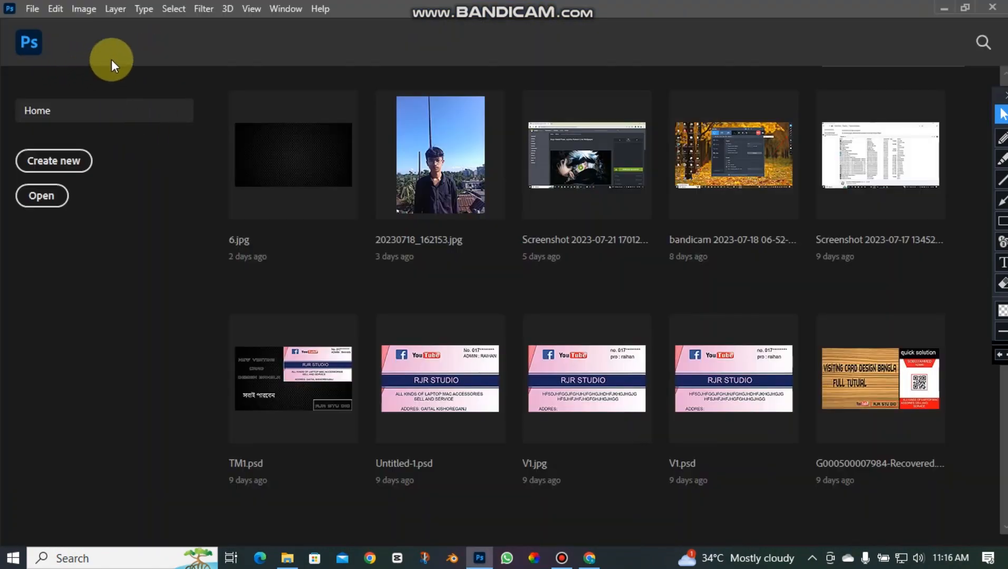
{"action": "scroll", "coordinate": [392, 263], "scroll_direction": "down", "scroll_amount": 2}
{"action": "scroll", "coordinate": [390, 263], "scroll_direction": "up", "scroll_amount": 4}
{"action": "scroll", "coordinate": [366, 249], "scroll_direction": "down", "scroll_amount": 2}
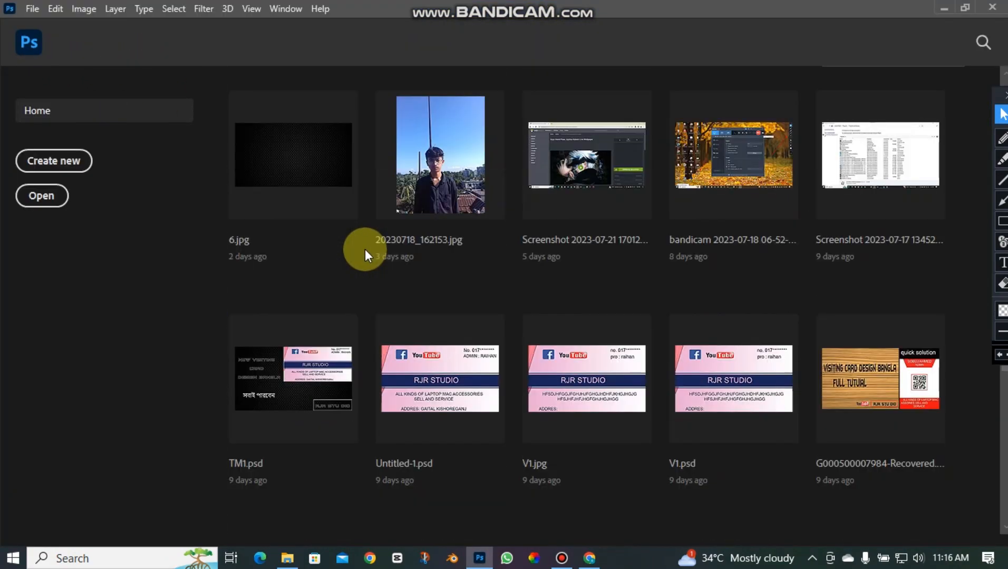
{"action": "scroll", "coordinate": [365, 250], "scroll_direction": "down", "scroll_amount": 3}
{"action": "mouse_move", "coordinate": [997, 97]}
{"action": "left_mouse_down"}
{"action": "mouse_move", "coordinate": [984, 83]}
{"action": "mouse_move", "coordinate": [991, 6]}
{"action": "mouse_move", "coordinate": [1007, 6]}
{"action": "mouse_move", "coordinate": [1004, 37]}
{"action": "left_mouse_up"}
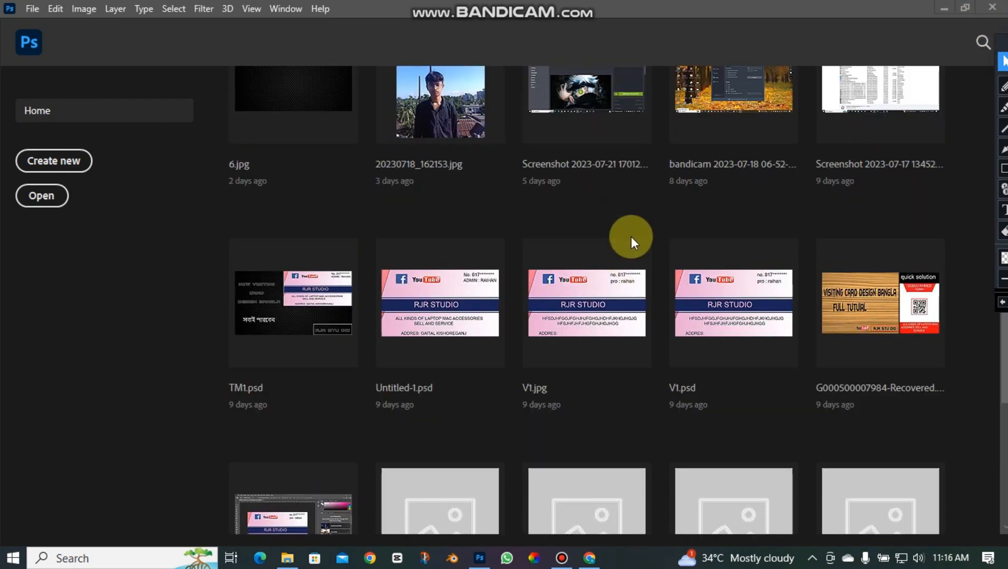
{"action": "scroll", "coordinate": [631, 237], "scroll_direction": "down", "scroll_amount": 2}
{"action": "scroll", "coordinate": [631, 237], "scroll_direction": "up", "scroll_amount": 5}
{"action": "scroll", "coordinate": [630, 237], "scroll_direction": "up", "scroll_amount": 1}
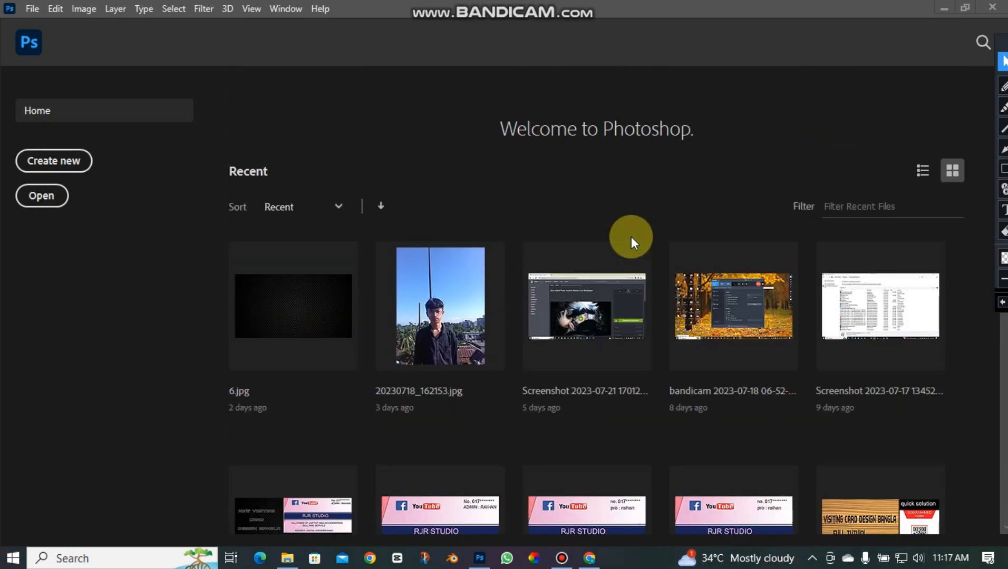
{"action": "left_click", "coordinate": [944, 10]}
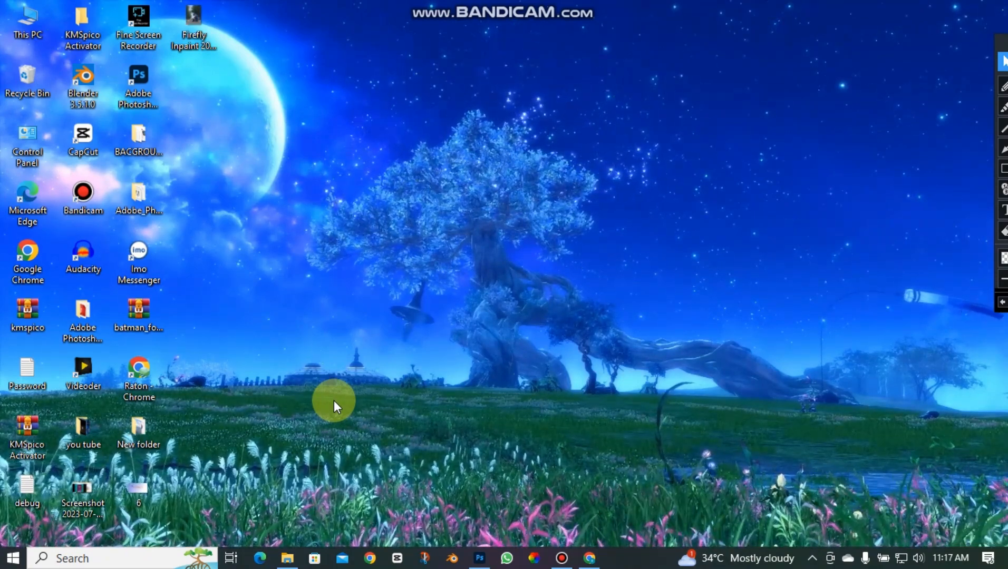
Launch Registry Editor with the regedit command and expand HKEY_CURRENT_USER
{"action": "key", "text": "super+r"}
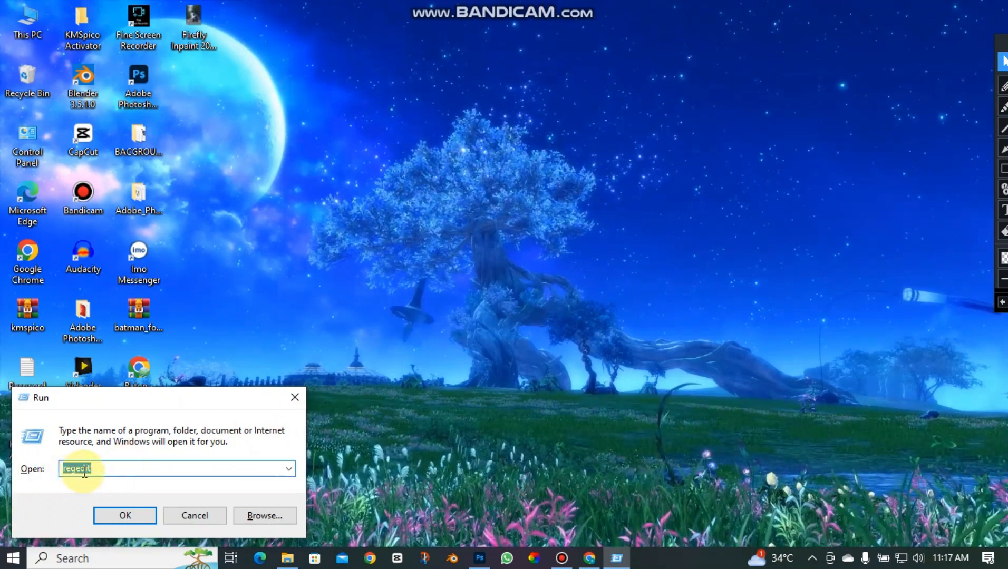
{"action": "left_click", "coordinate": [136, 517]}
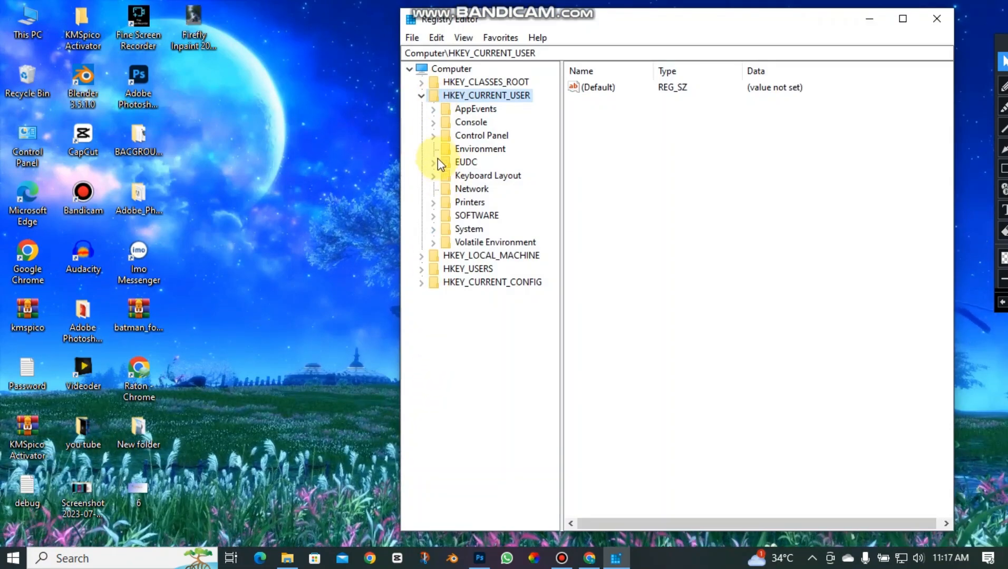
{"action": "left_click", "coordinate": [421, 96]}
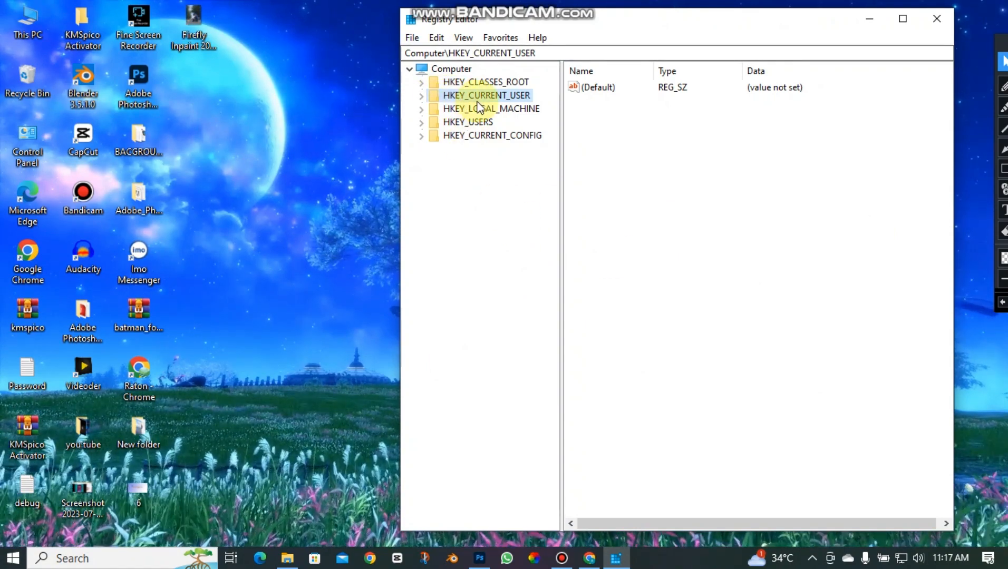
{"action": "left_click", "coordinate": [420, 96]}
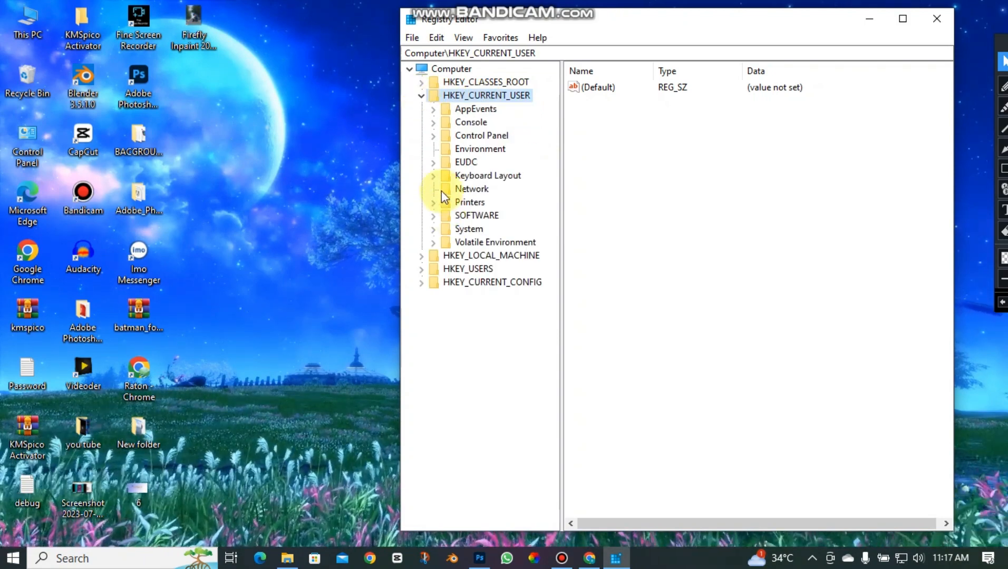
Go to the 140.0 key under SOFTWARE\Adobe\Photoshop in HKEY_CURRENT_USER and select it
{"action": "left_click", "coordinate": [433, 218]}
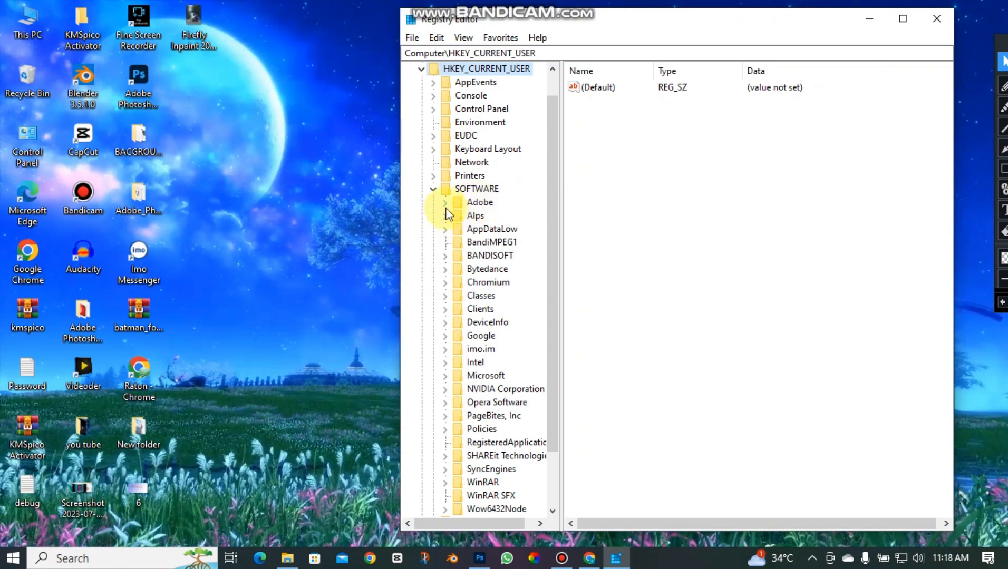
{"action": "left_click", "coordinate": [445, 208]}
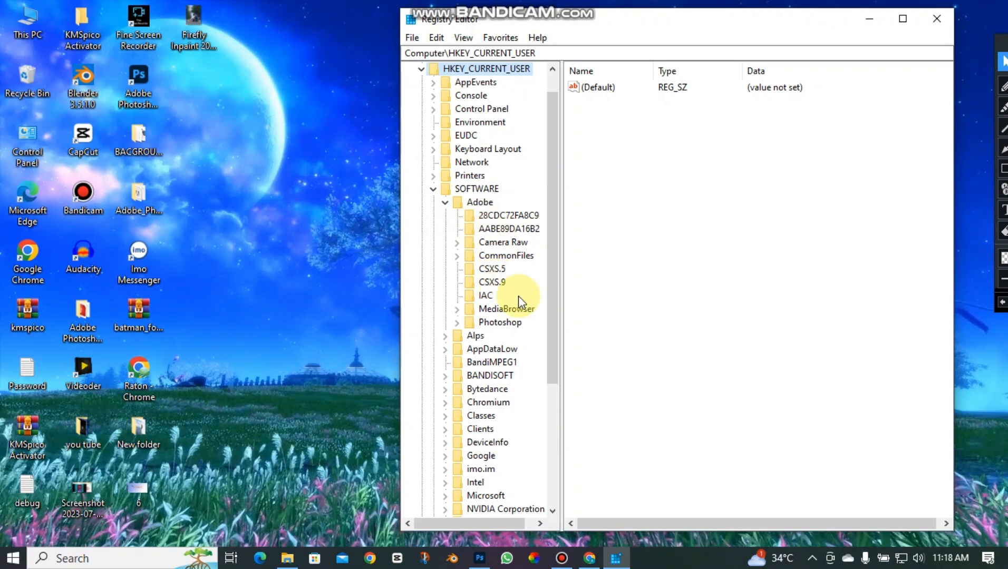
{"action": "left_click", "coordinate": [457, 323]}
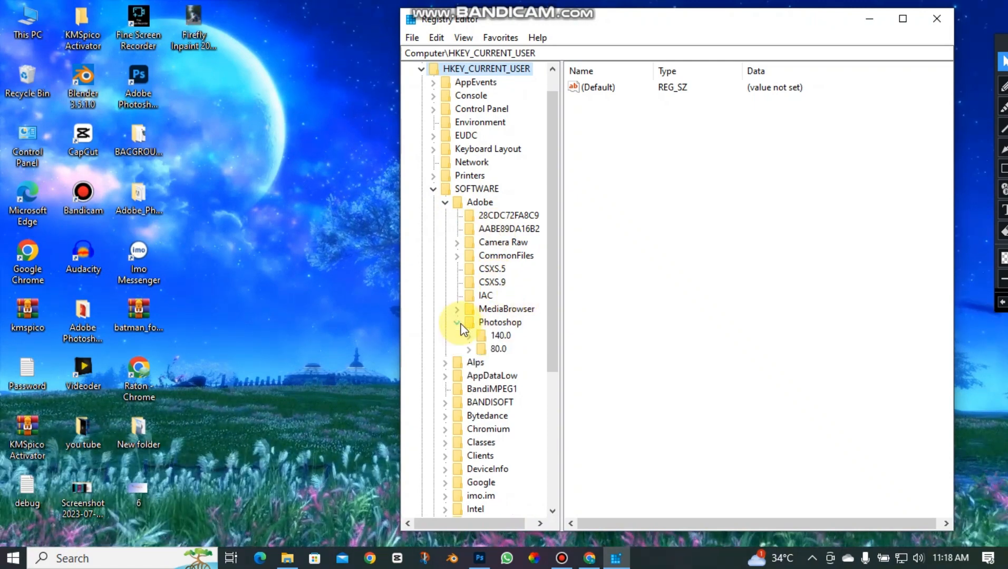
{"action": "scroll", "coordinate": [468, 333], "scroll_direction": "down", "scroll_amount": 1}
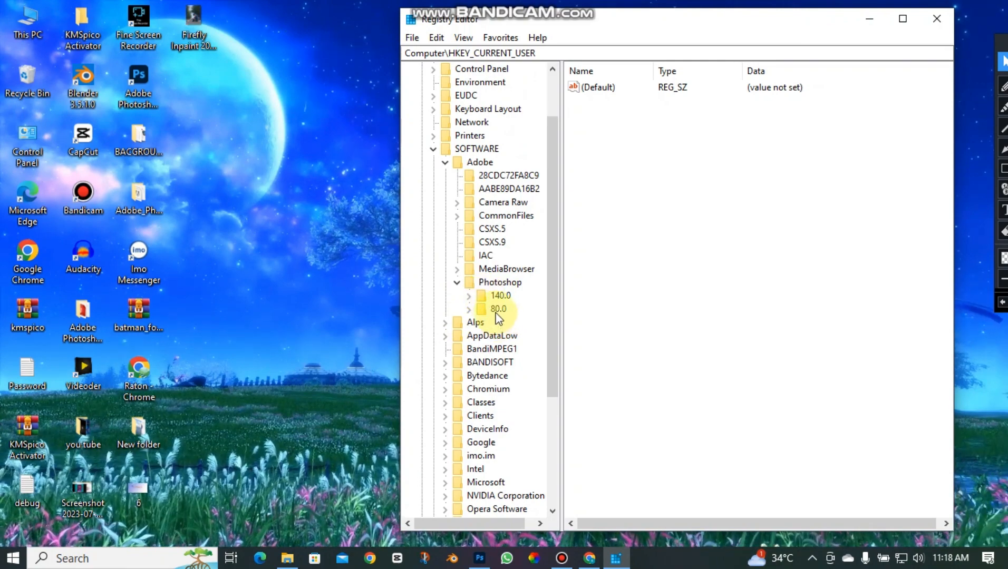
{"action": "left_click", "coordinate": [468, 296]}
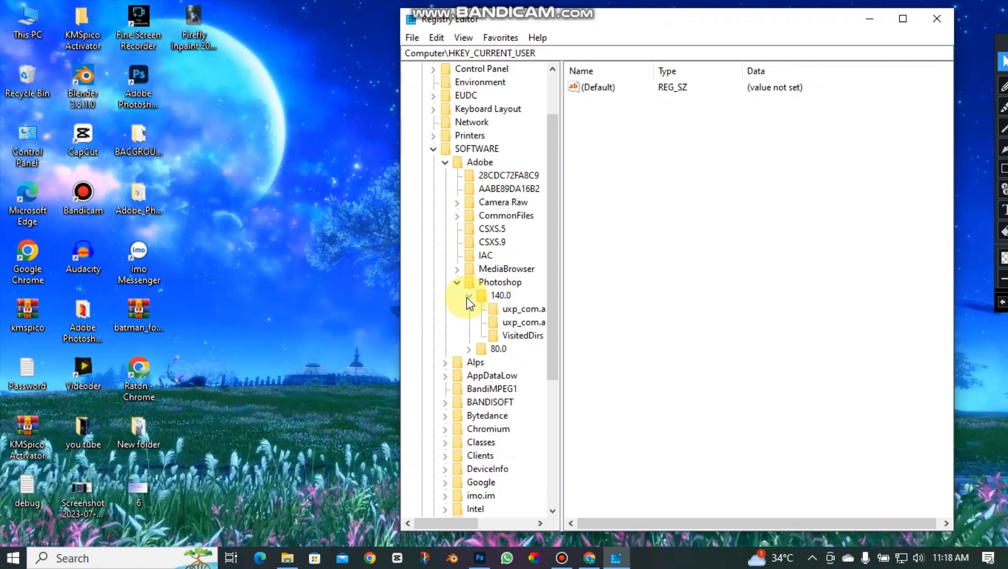
{"action": "left_click", "coordinate": [491, 297]}
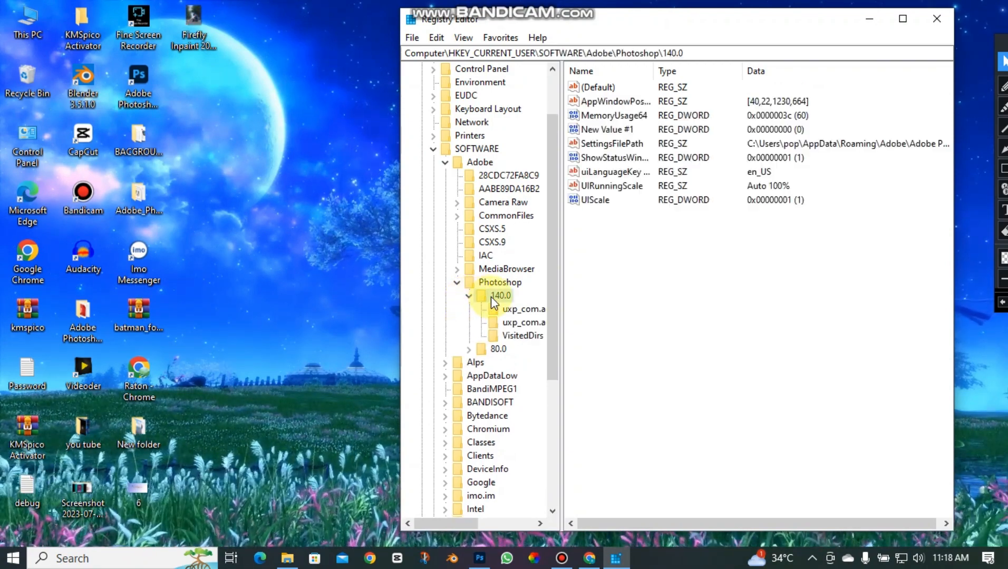
{"action": "left_click", "coordinate": [468, 296]}
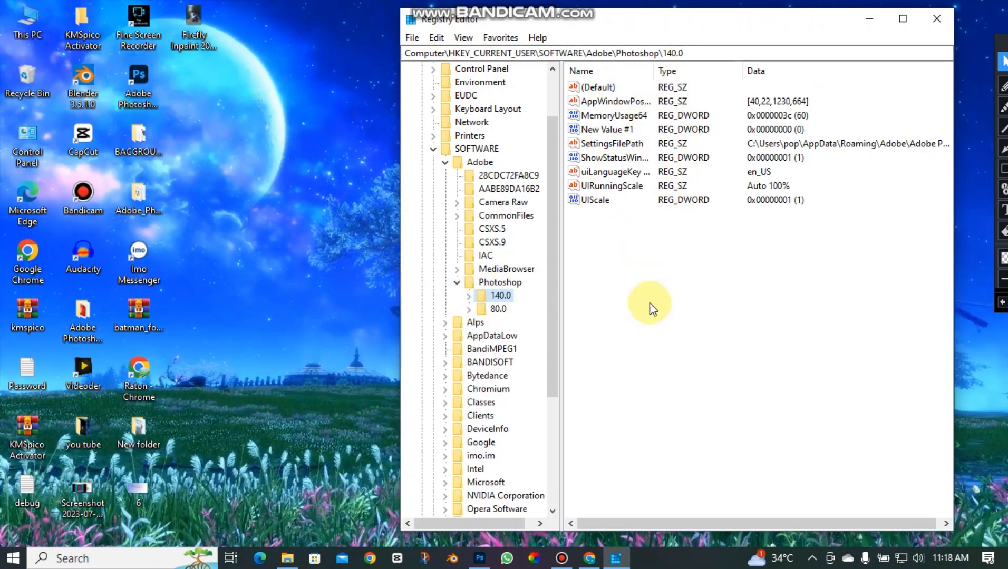
Create a new DWORD (32-bit) value in the Photoshop 140.0 key
{"action": "right_click", "coordinate": [647, 272]}
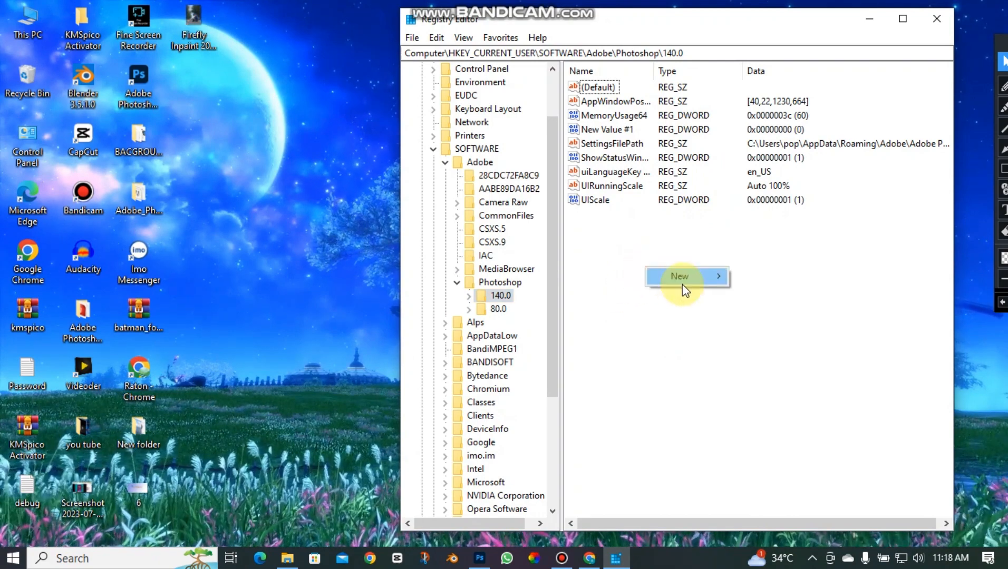
{"action": "mouse_move", "coordinate": [680, 283]}
{"action": "right_click", "coordinate": [650, 367]}
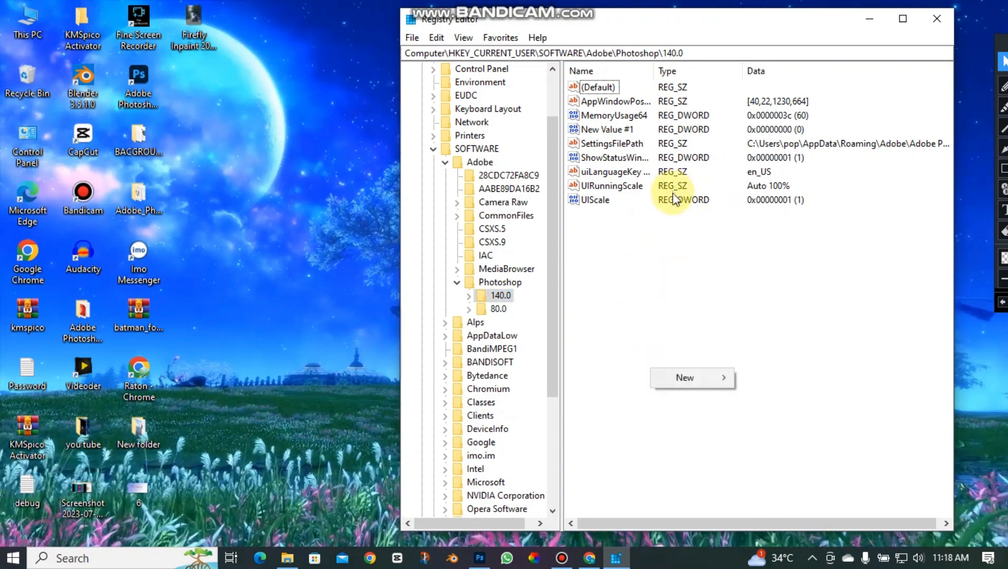
{"action": "right_click", "coordinate": [678, 261]}
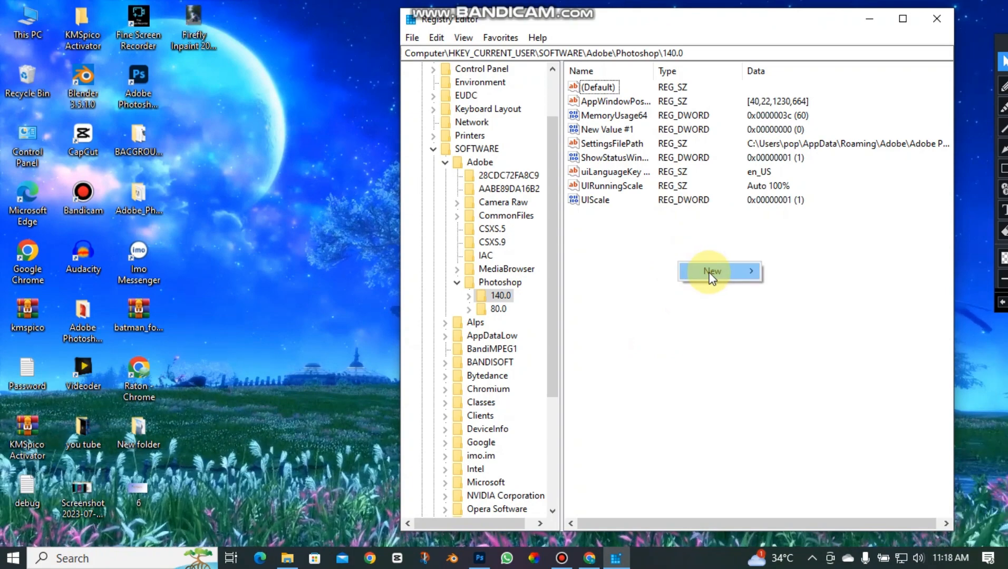
{"action": "mouse_move", "coordinate": [711, 278]}
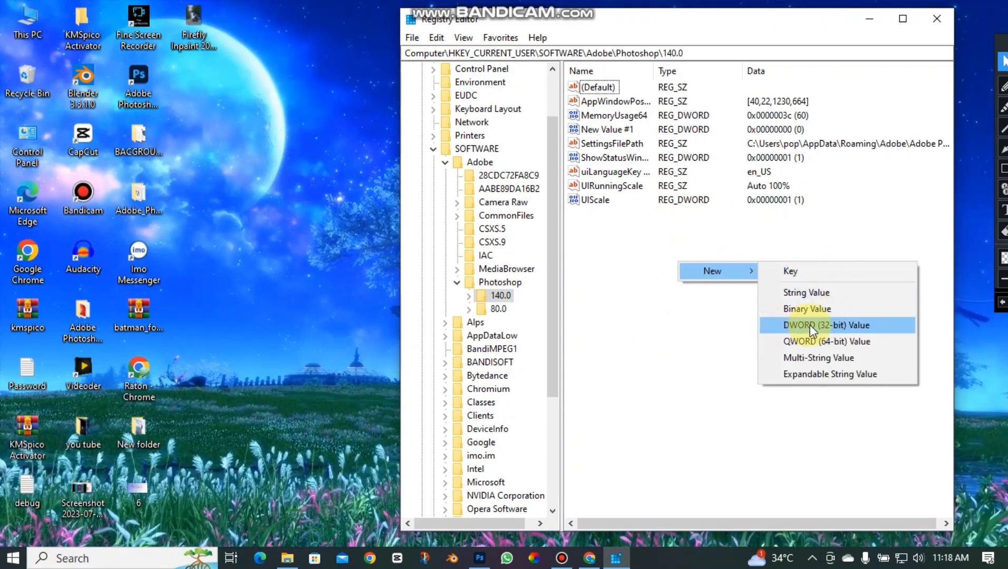
{"action": "left_click", "coordinate": [858, 324]}
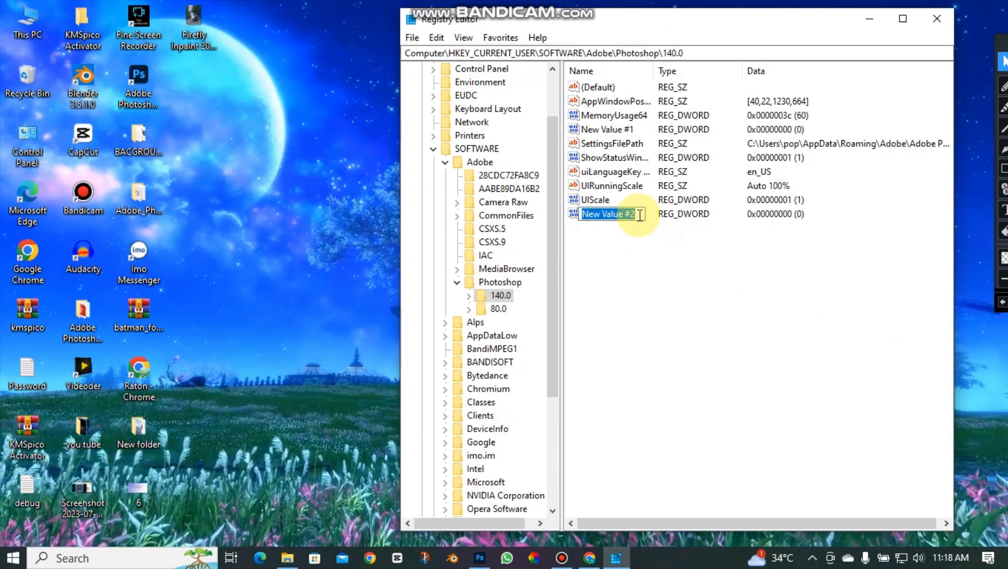
{"action": "key", "text": "BackSpace"}
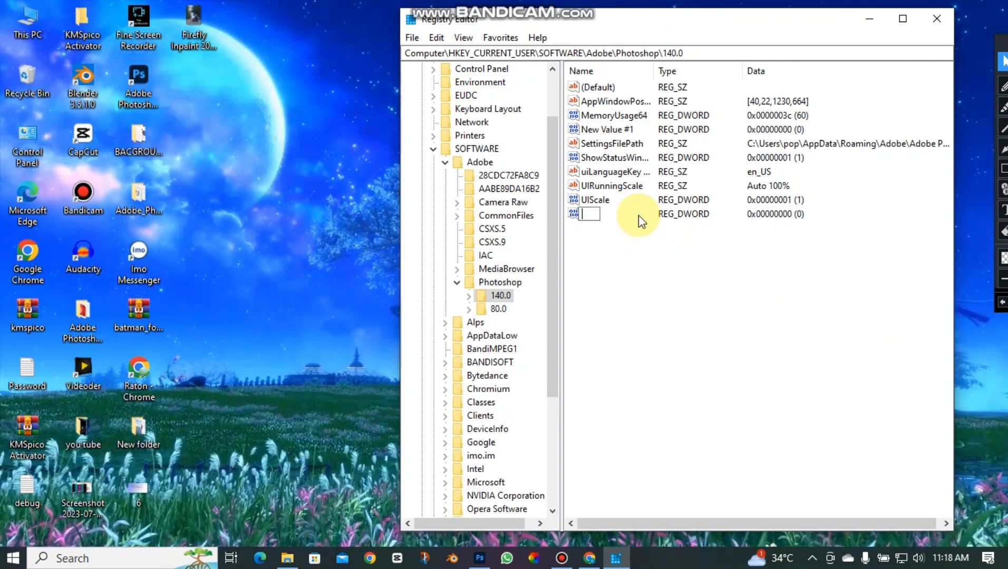
{"action": "type", "text": "O"}
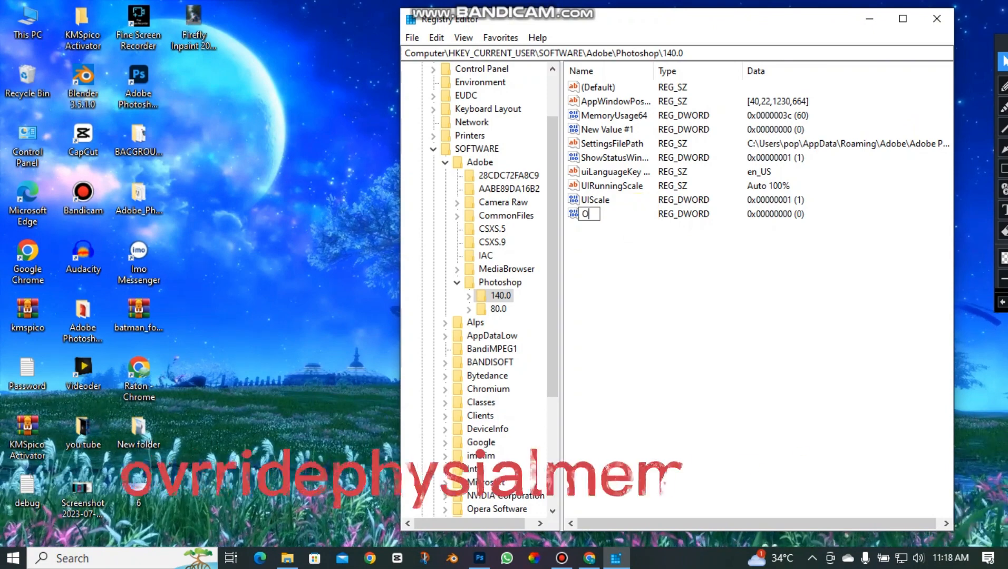
{"action": "type", "text": "V"}
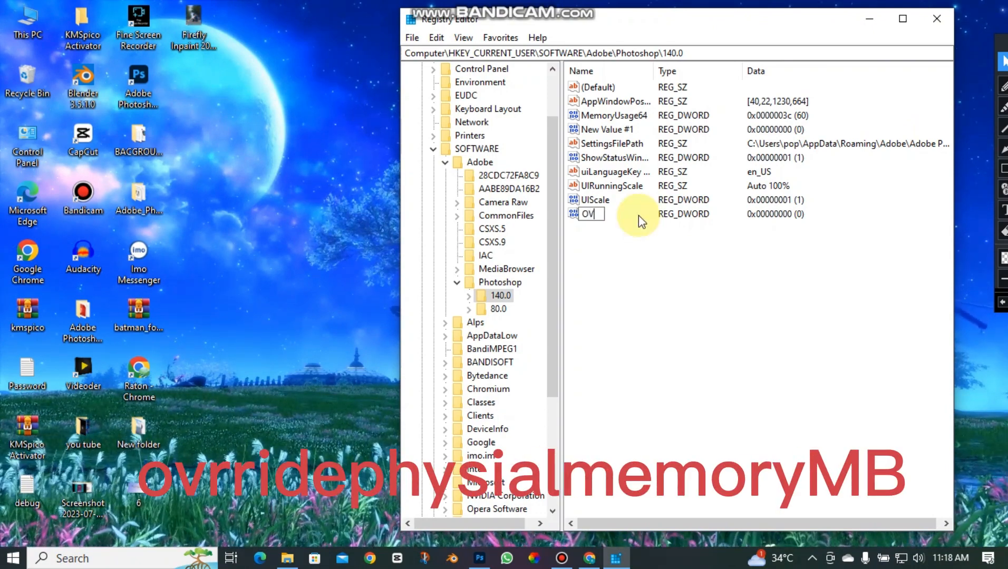
{"action": "type", "text": "ERRIDE"}
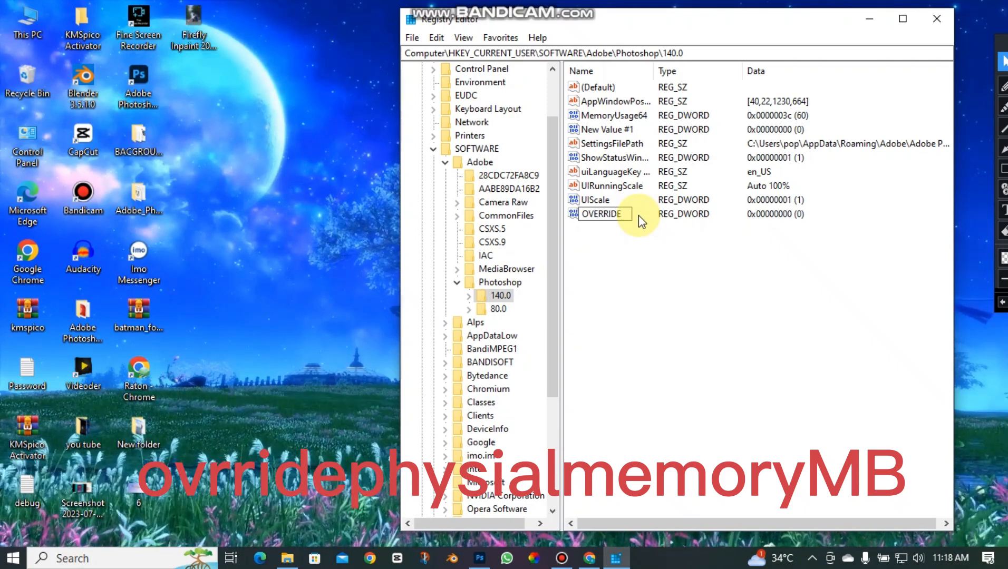
{"action": "key", "text": "BackSpace"}
{"action": "key", "text": "BackSpace"}
{"action": "key", "text": "BackSpace"}
{"action": "key", "text": "BackSpace"}
{"action": "key", "text": "BackSpace"}
{"action": "key", "text": "BackSpace"}
{"action": "key", "text": "BackSpace"}
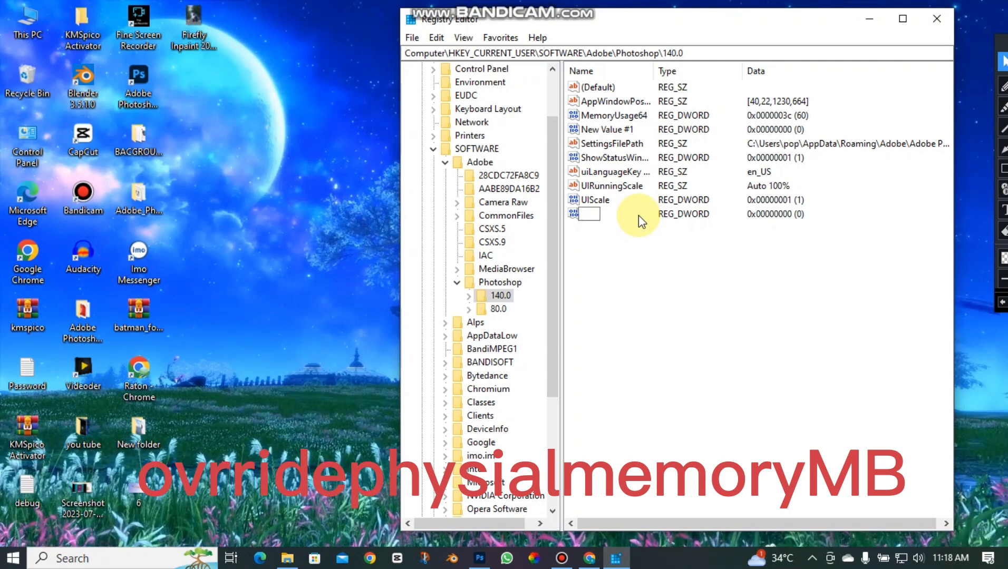
Name the new DWORD value ovrridephysicalmemoryMB
{"action": "type", "text": "ovv"}
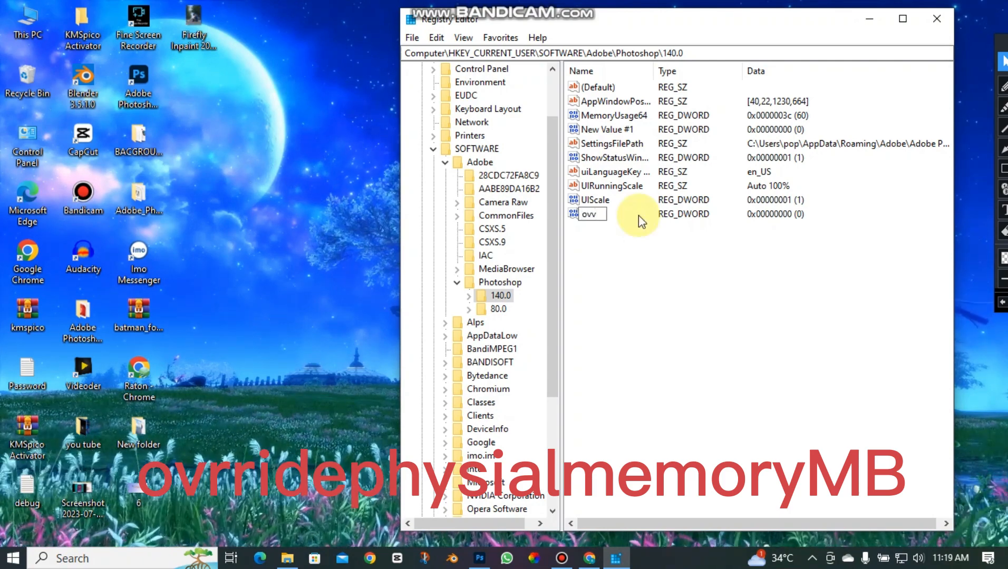
{"action": "key", "text": "BackSpace"}
{"action": "type", "text": "r"}
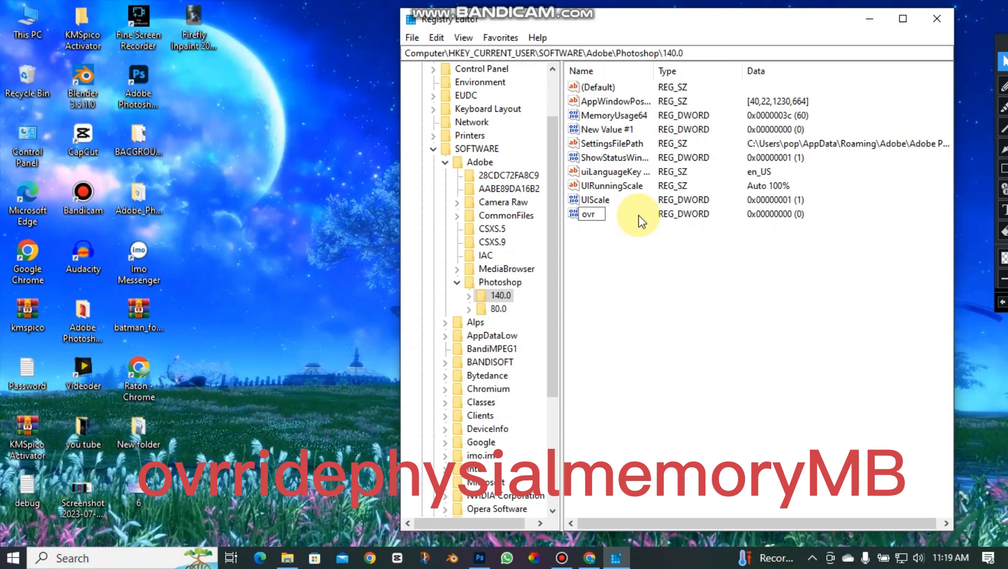
{"action": "type", "text": "ridephysica"}
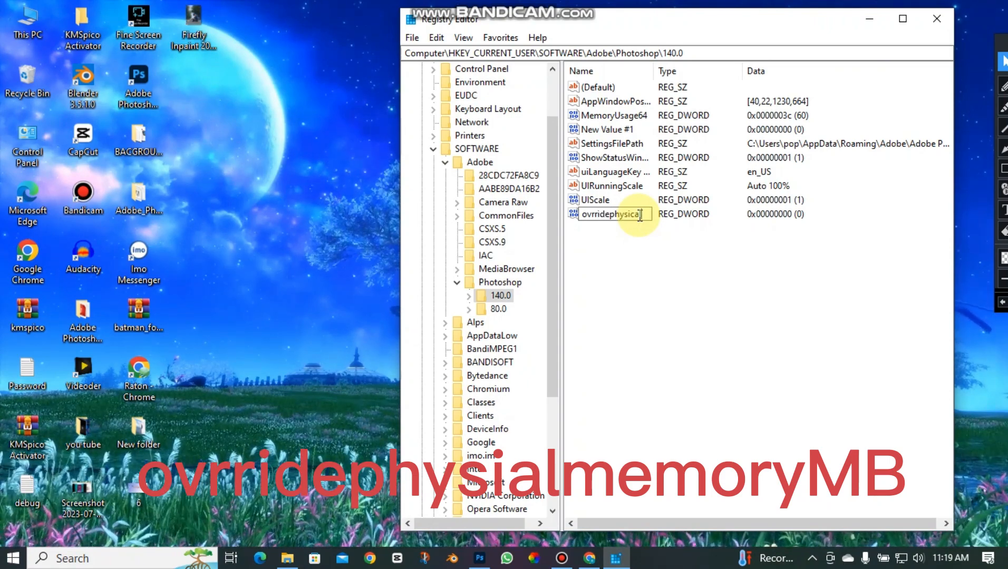
{"action": "type", "text": "lmemoryMB"}
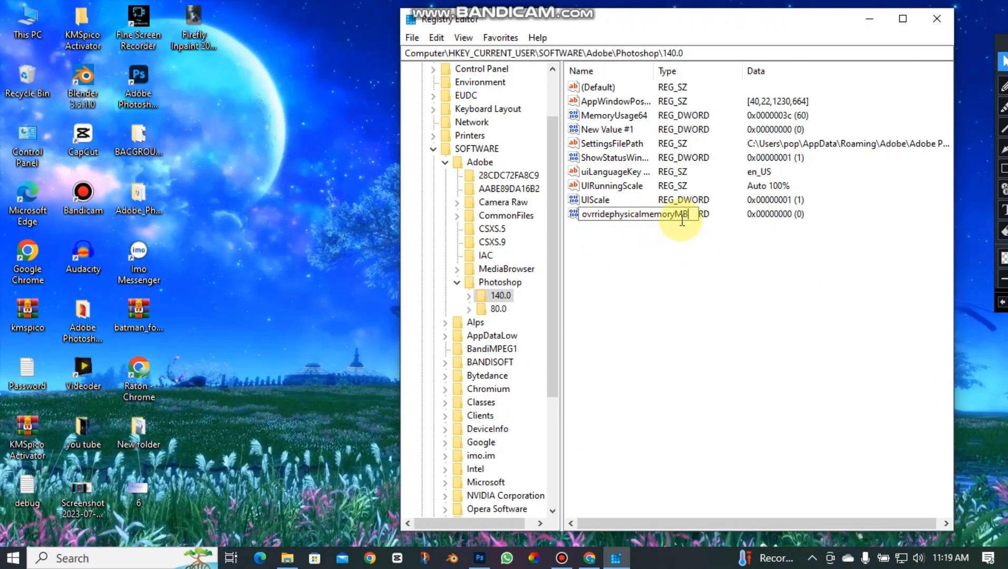
{"action": "key", "text": "Return"}
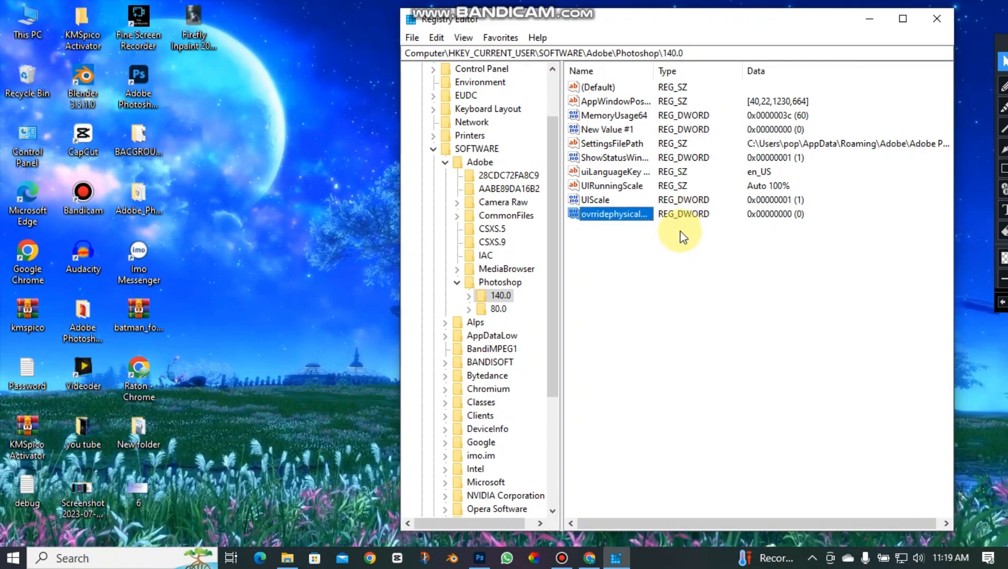
Set the data of the ovrridephysicalmemoryMB value to 4000 with a decimal base
{"action": "right_click", "coordinate": [616, 219]}
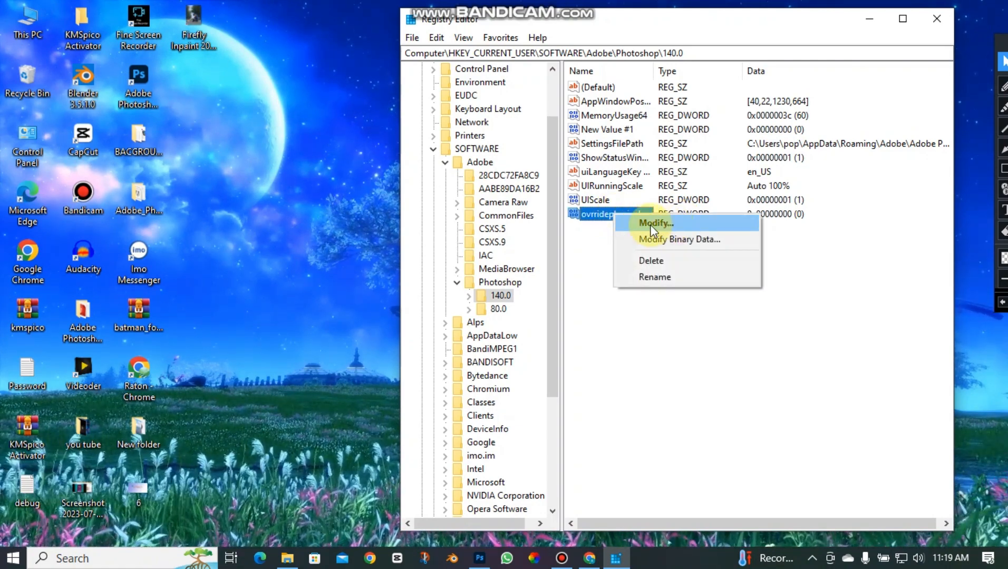
{"action": "left_click", "coordinate": [668, 222]}
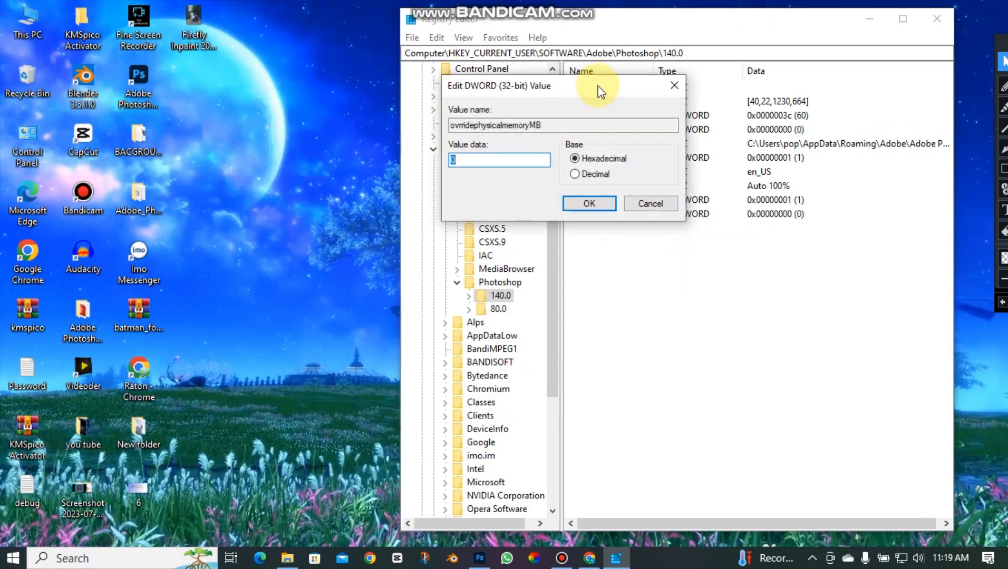
{"action": "left_click_drag", "start_coordinate": [600, 91], "coordinate": [782, 198]}
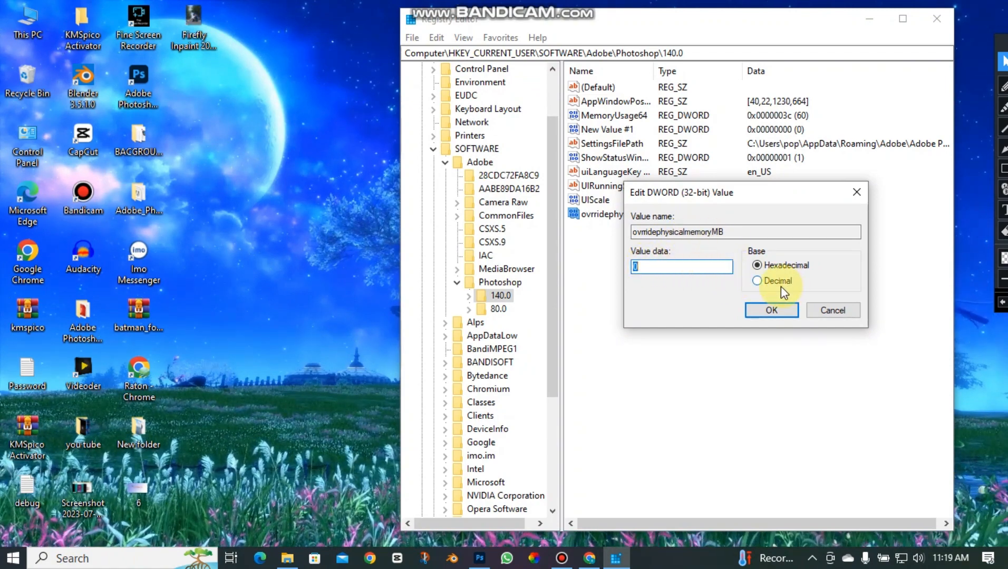
{"action": "left_click", "coordinate": [758, 282]}
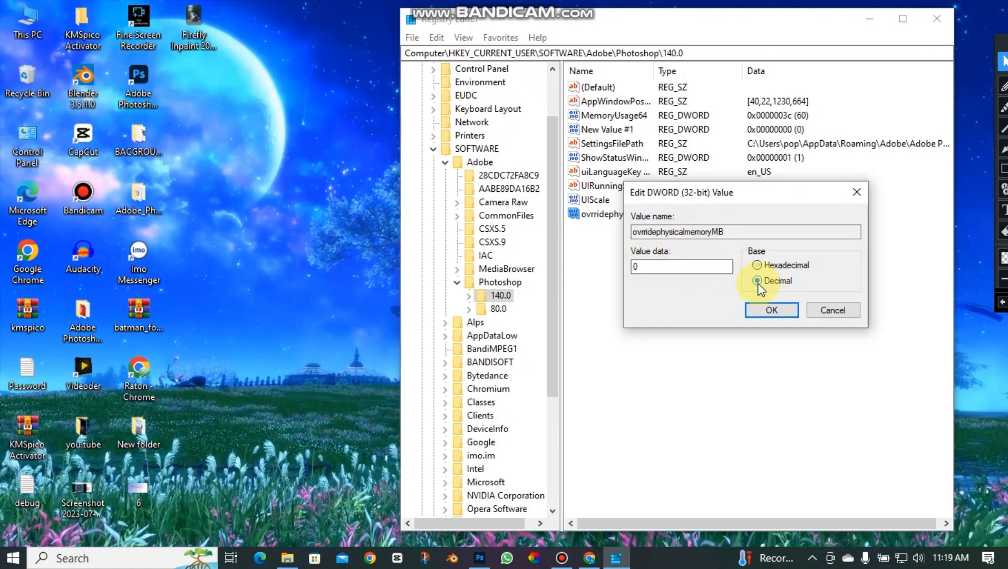
{"action": "left_click", "coordinate": [676, 267]}
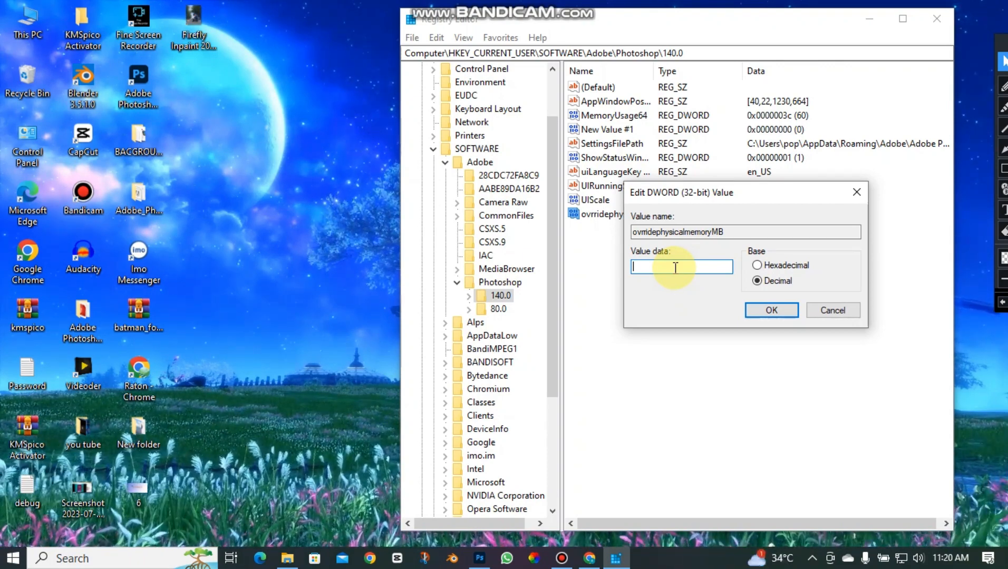
{"action": "type", "text": "4000"}
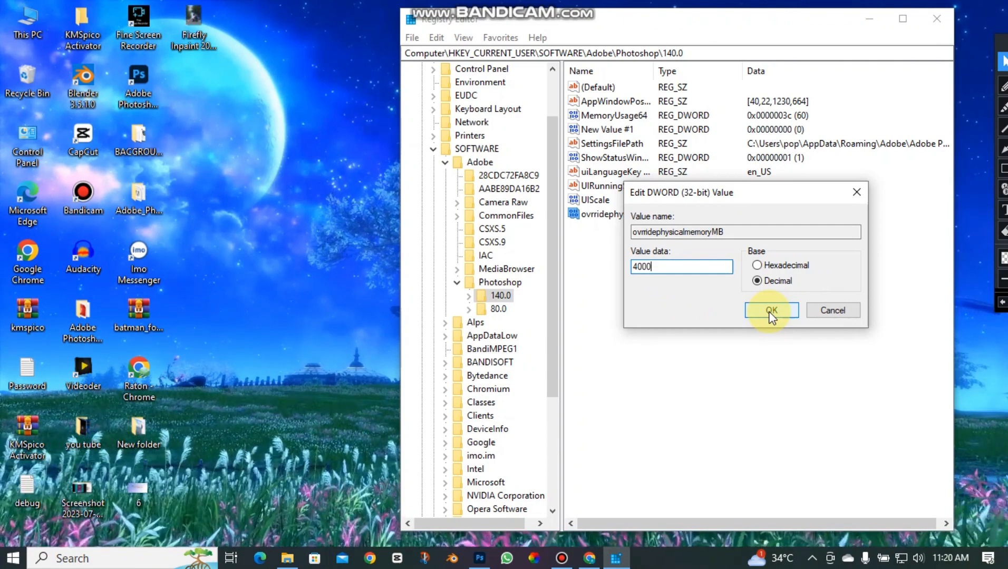
{"action": "left_click", "coordinate": [770, 312]}
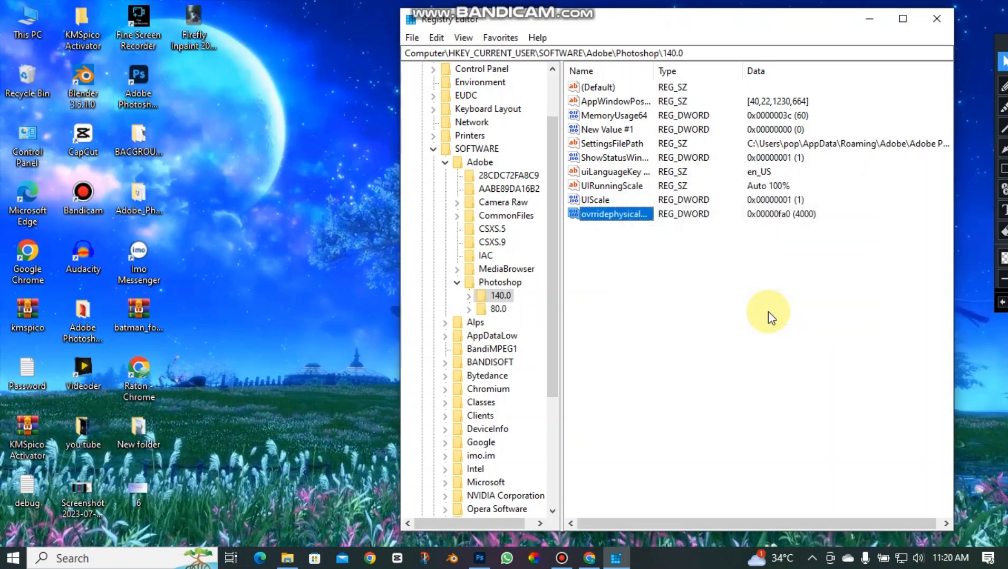
Close Registry Editor and refresh the desktop
{"action": "left_click", "coordinate": [937, 18]}
{"action": "right_click", "coordinate": [593, 95]}
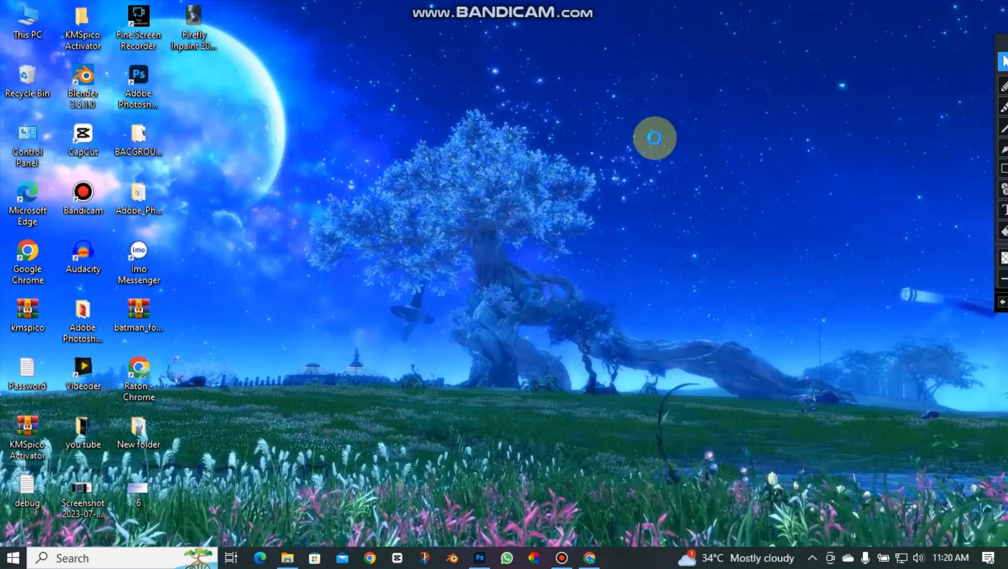
{"action": "left_click", "coordinate": [651, 138]}
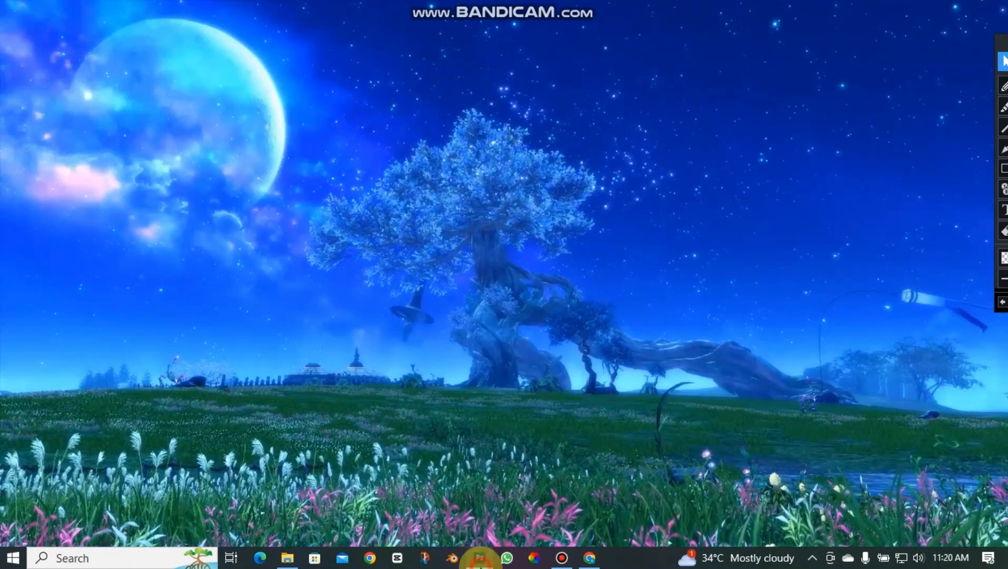
Switch to Photoshop and look through the recent files on its Home screen
{"action": "left_click", "coordinate": [480, 558]}
{"action": "scroll", "coordinate": [591, 248], "scroll_direction": "down", "scroll_amount": 6}
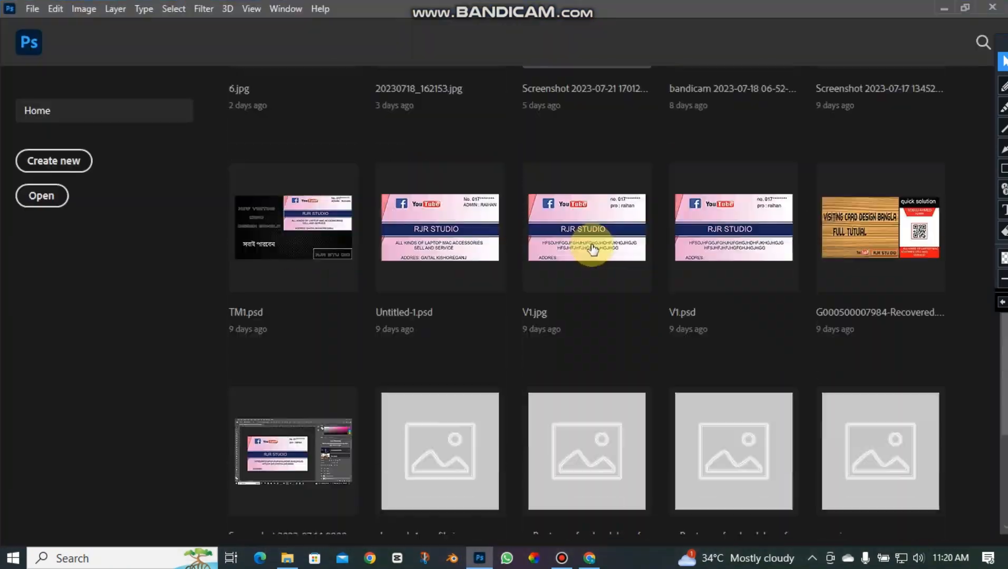
{"action": "scroll", "coordinate": [600, 248], "scroll_direction": "up", "scroll_amount": 6}
{"action": "scroll", "coordinate": [562, 228], "scroll_direction": "down", "scroll_amount": 3}
{"action": "scroll", "coordinate": [562, 225], "scroll_direction": "down", "scroll_amount": 5}
{"action": "scroll", "coordinate": [570, 225], "scroll_direction": "up", "scroll_amount": 9}
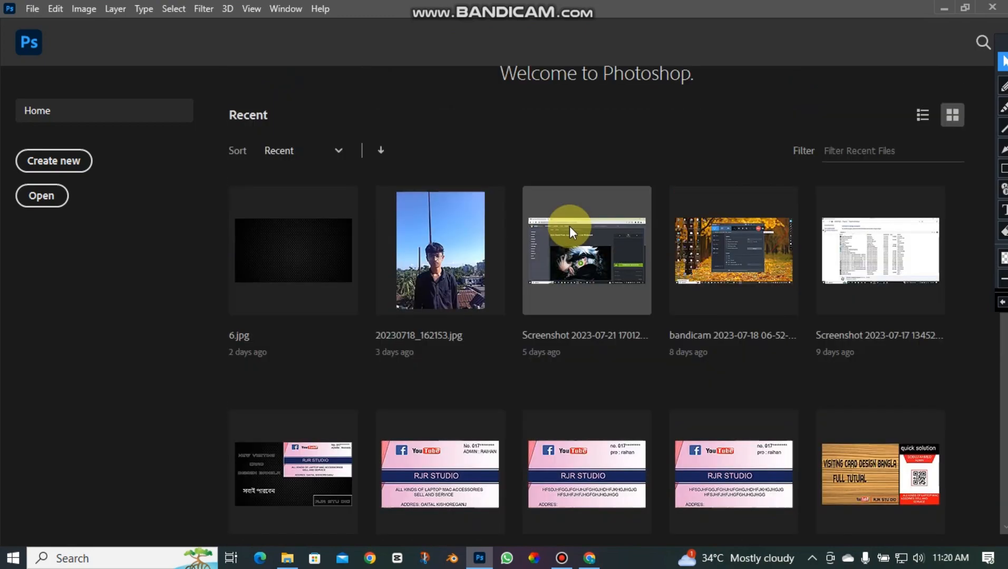
{"action": "scroll", "coordinate": [598, 221], "scroll_direction": "down", "scroll_amount": 4}
{"action": "scroll", "coordinate": [601, 221], "scroll_direction": "up", "scroll_amount": 4}
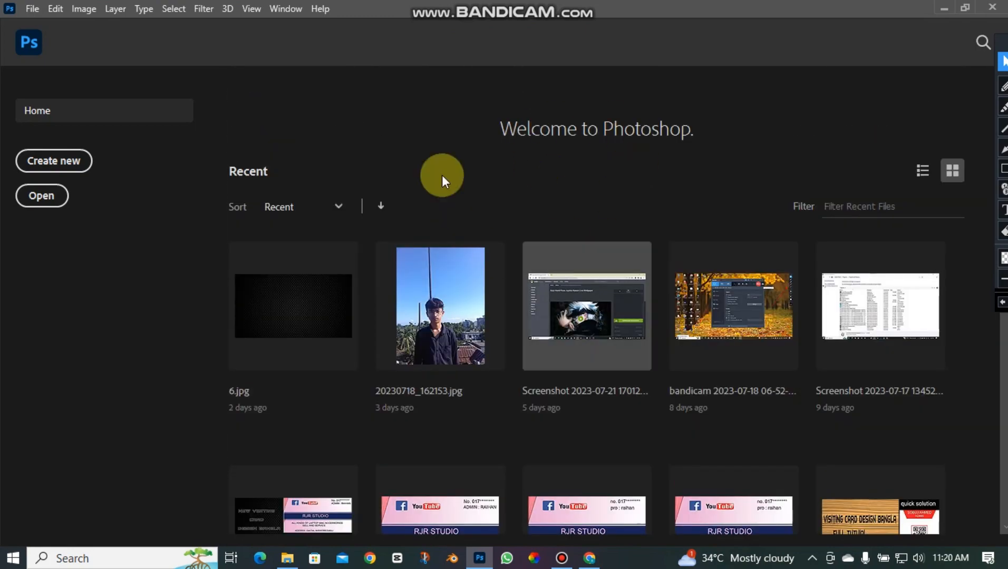